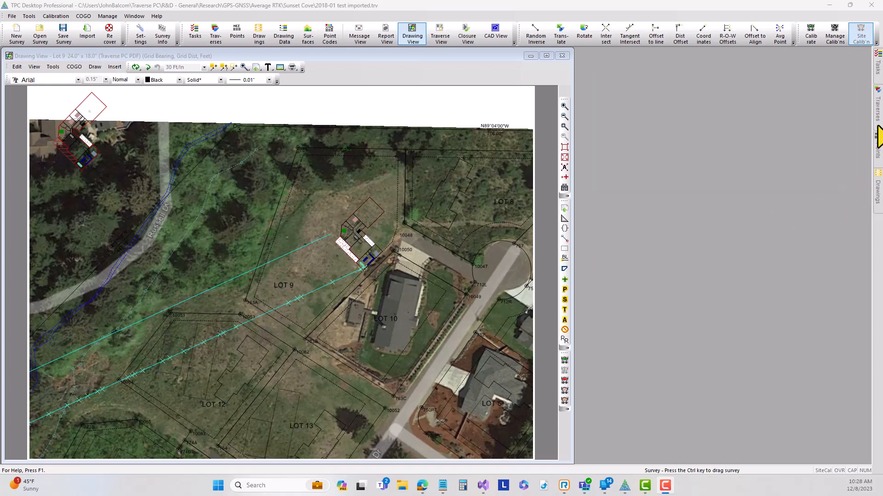
# Open the 2018-01 gnss 3-16-23.csv traverse from the Traverses panel in a Traverse View
pyautogui.click(877, 115)
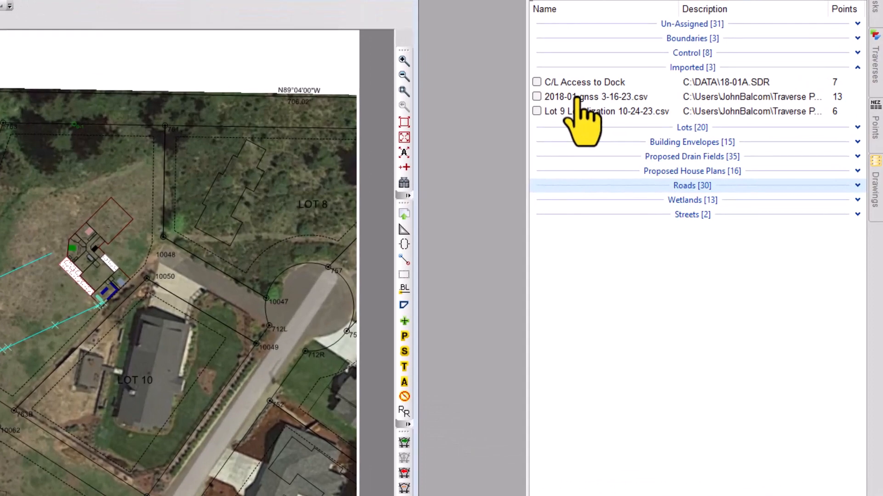
pyautogui.doubleClick(577, 98)
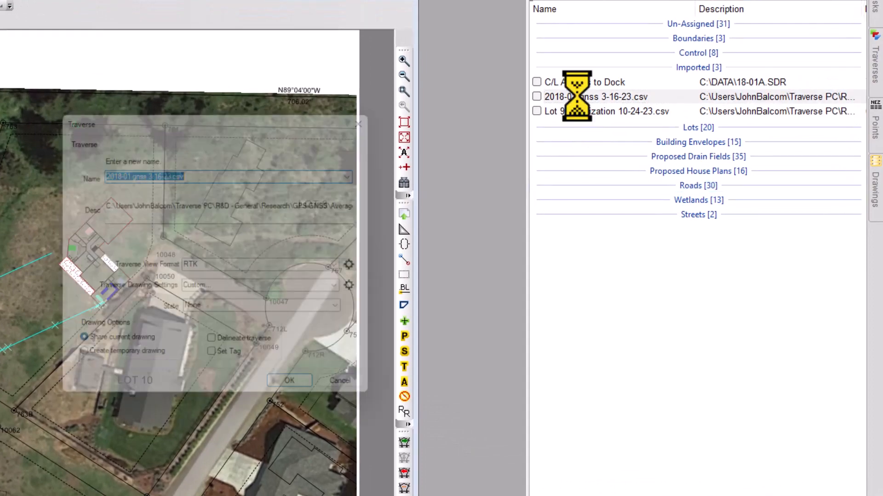
pyautogui.click(309, 394)
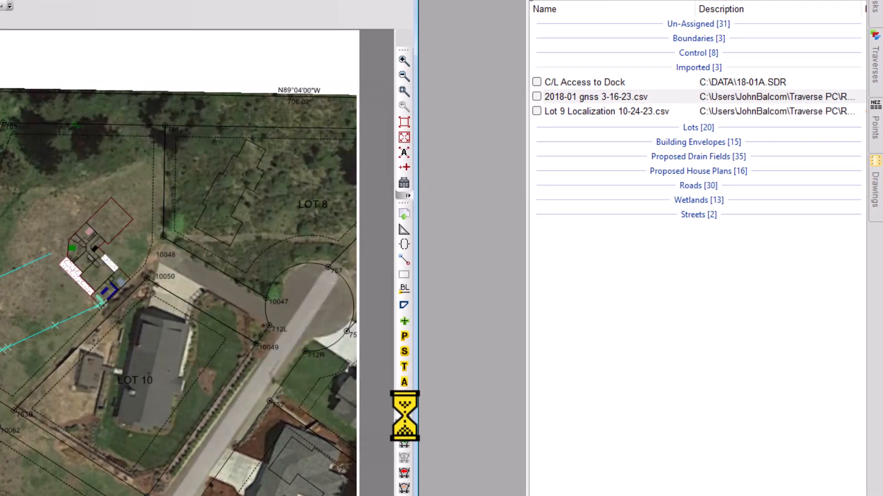
# Open the Lot 9 Localization 10-24-23.csv traverse below the first and select point G761 in both traverse views
pyautogui.doubleClick(606, 114)
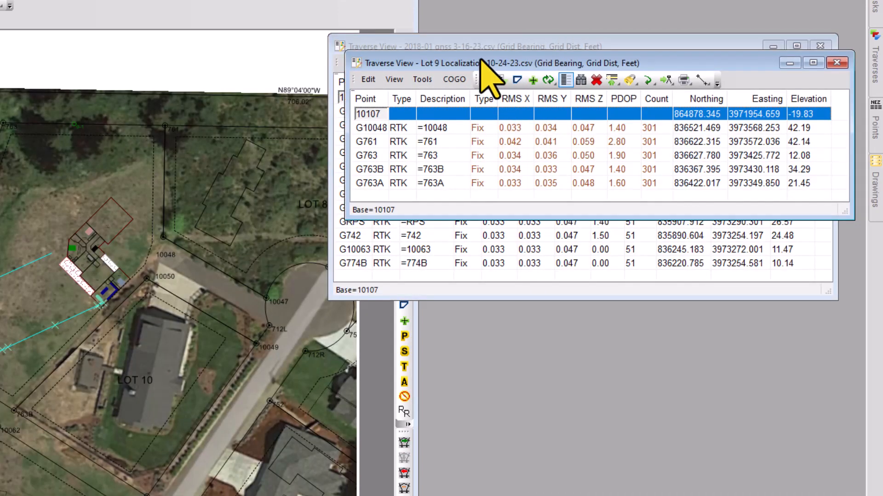
pyautogui.moveTo(481, 61)
pyautogui.mouseDown()
pyautogui.moveTo(488, 256)
pyautogui.moveTo(465, 326)
pyautogui.mouseUp()
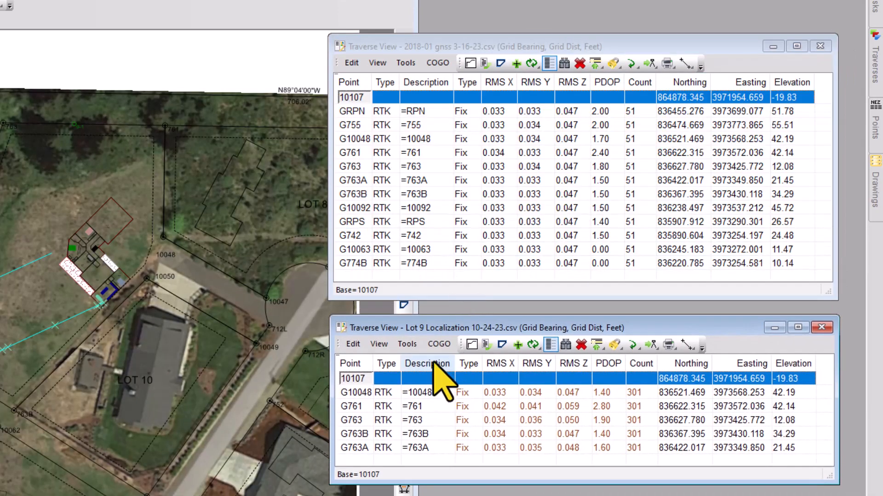
pyautogui.click(362, 154)
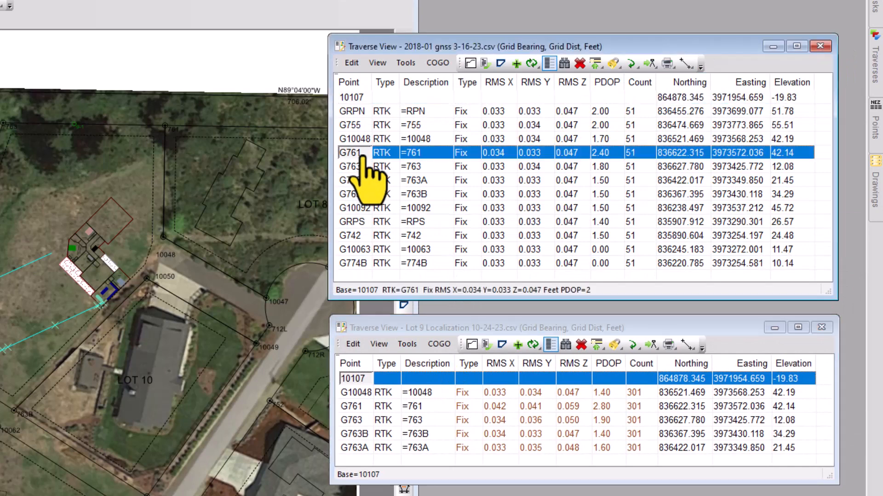
pyautogui.click(368, 407)
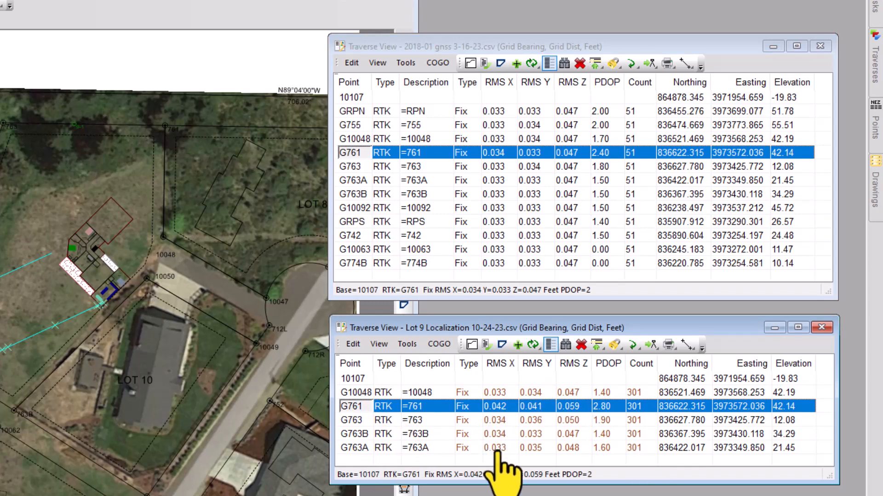
# Set the Raw Data font color to SaddleBrown in the 2018-01 gnss traverse view format
pyautogui.click(378, 63)
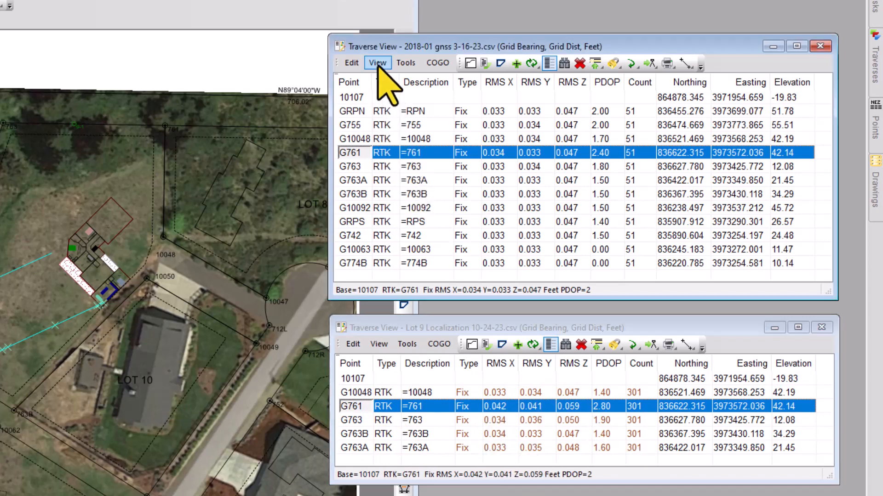
pyautogui.click(385, 79)
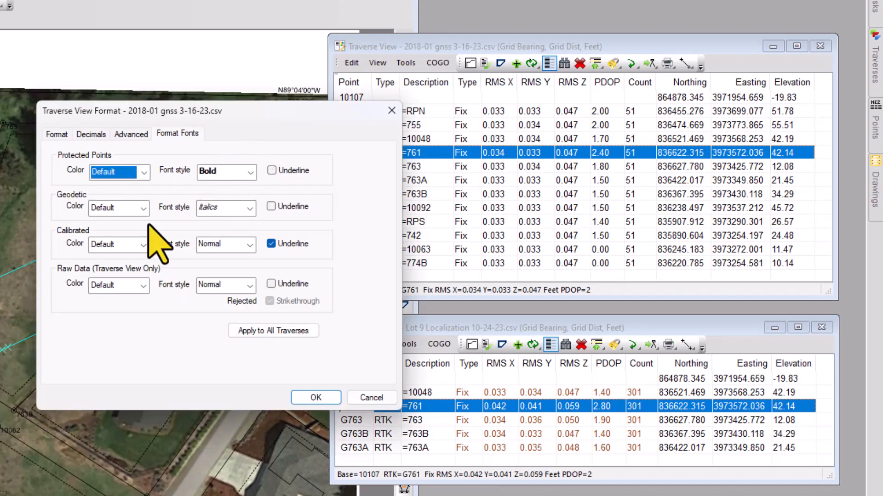
pyautogui.click(144, 286)
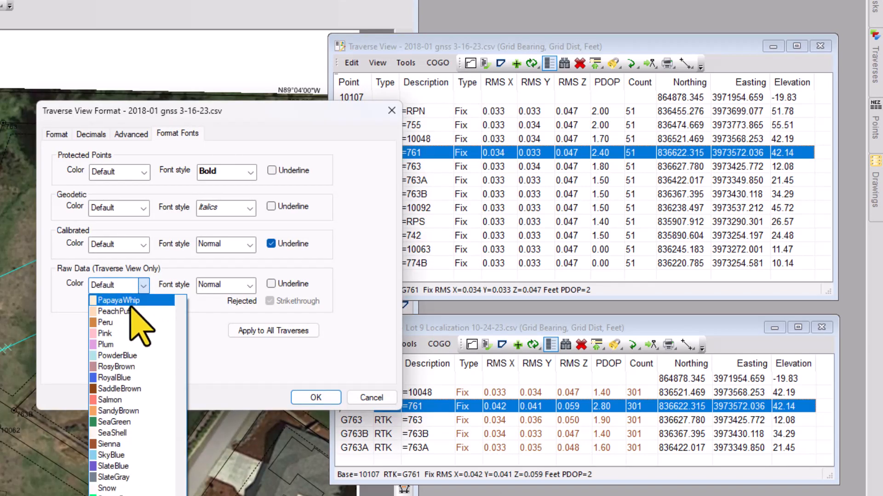
pyautogui.click(117, 389)
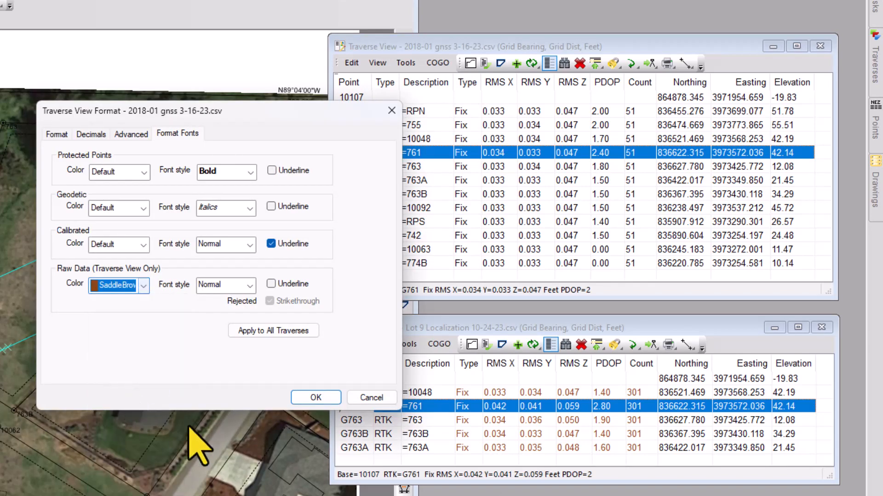
pyautogui.click(315, 397)
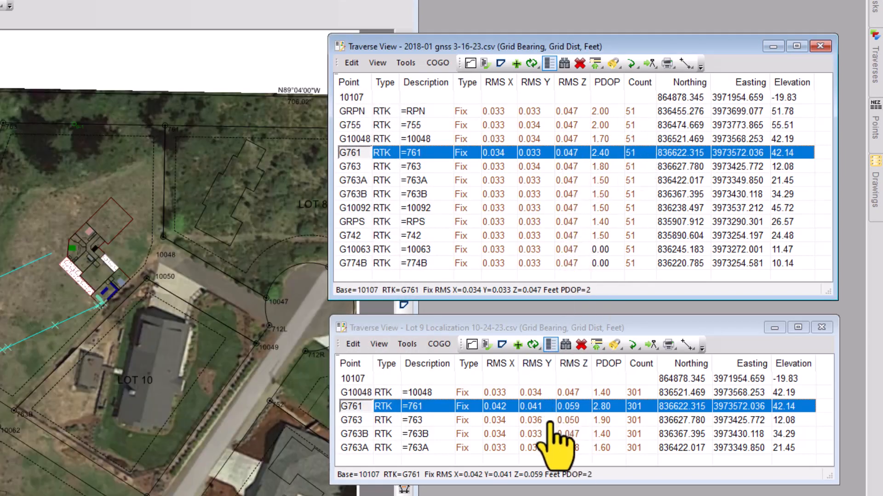
pyautogui.click(585, 327)
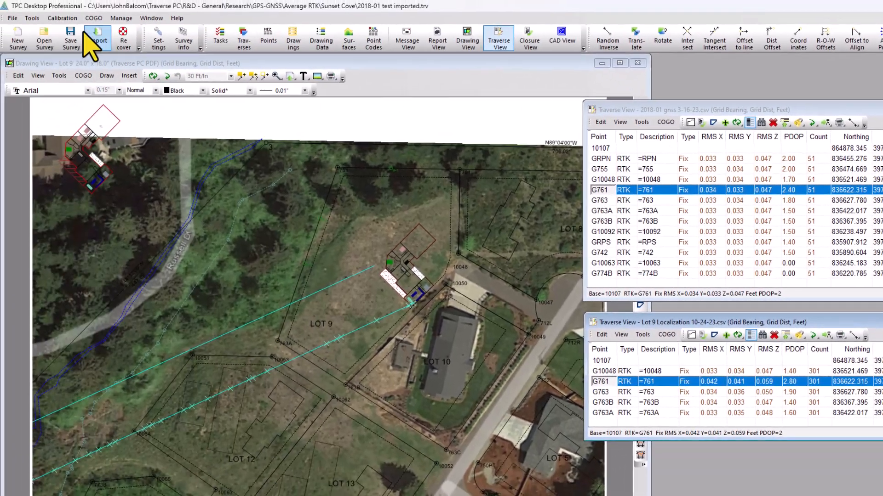
# Run GNSS Averages on the entire Lot 9 Localization 10-24-23.csv traverse, matching redundant observations by point label
pyautogui.click(33, 18)
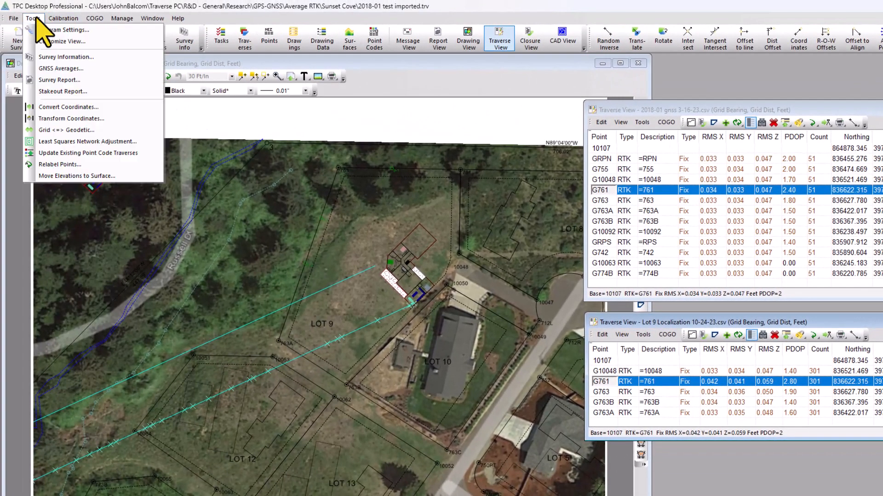
pyautogui.click(64, 68)
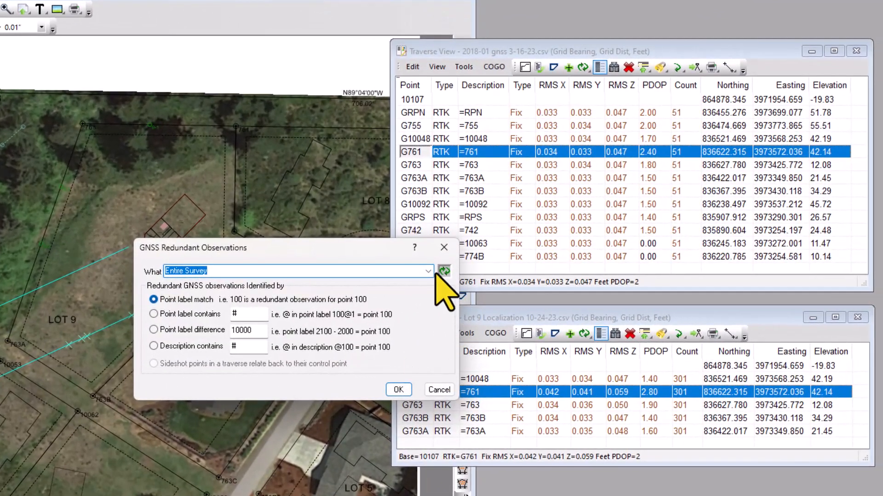
pyautogui.click(428, 272)
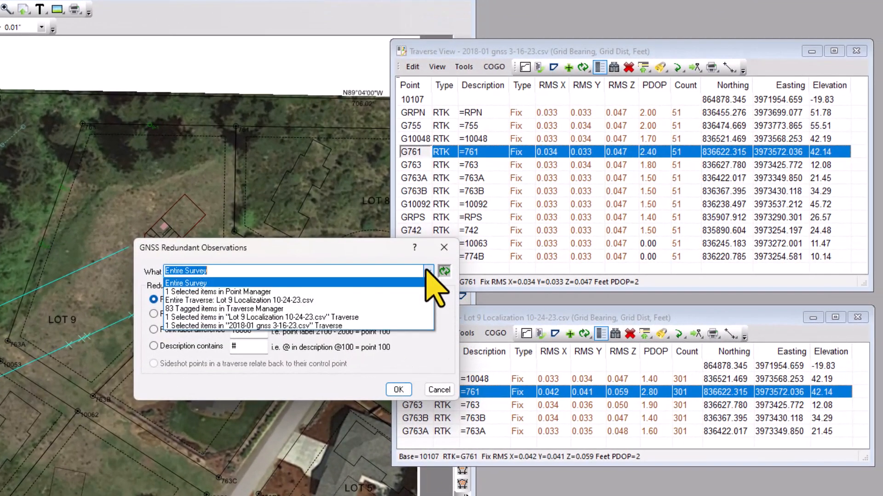
pyautogui.click(273, 302)
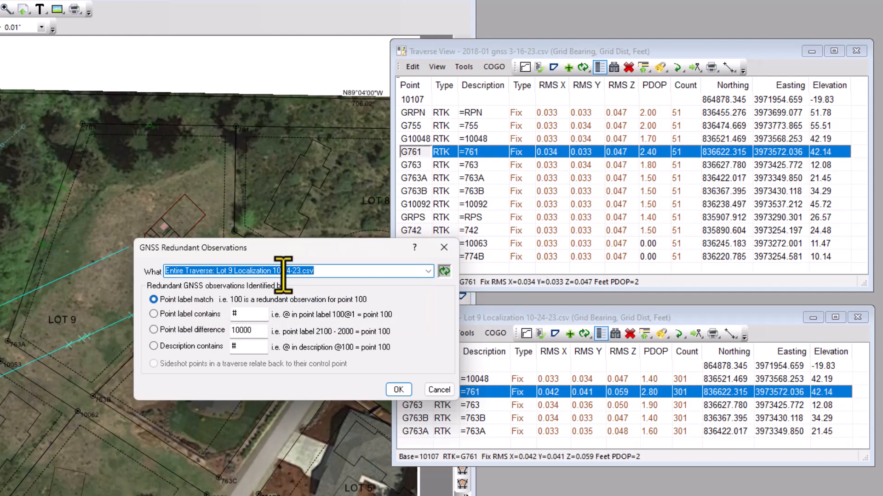
pyautogui.moveTo(311, 247); pyautogui.dragTo(242, 255)
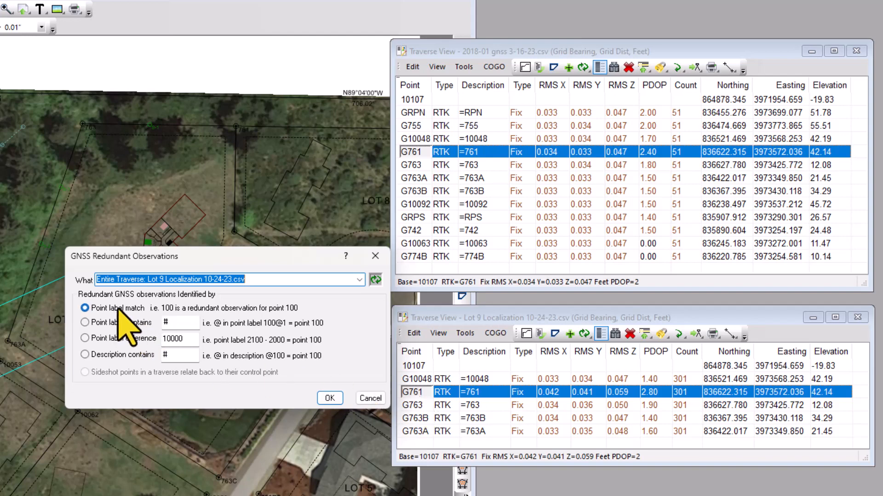
pyautogui.click(327, 399)
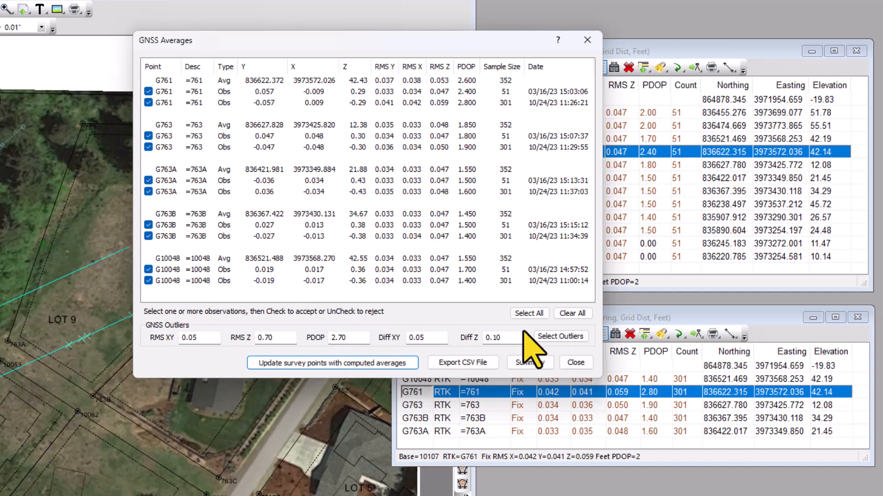
# Select the outlier observations and try rejecting both G761 observations, then accept them again
pyautogui.click(548, 337)
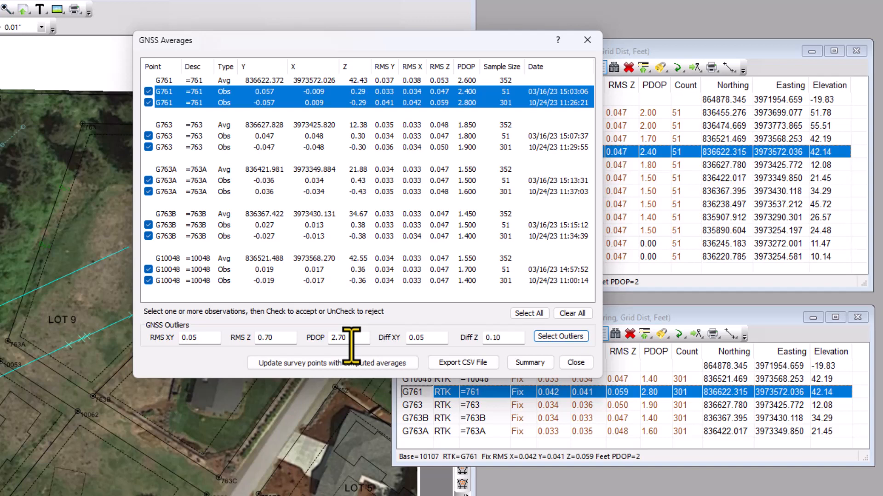
pyautogui.click(148, 102)
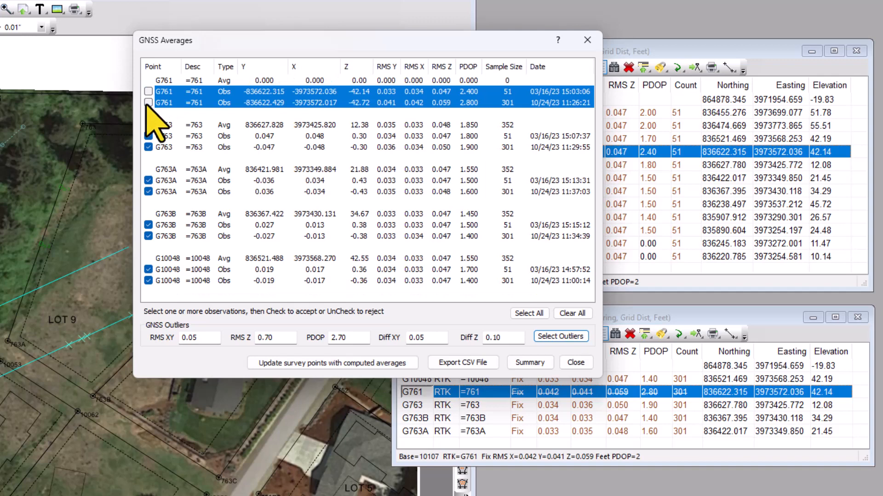
pyautogui.click(148, 103)
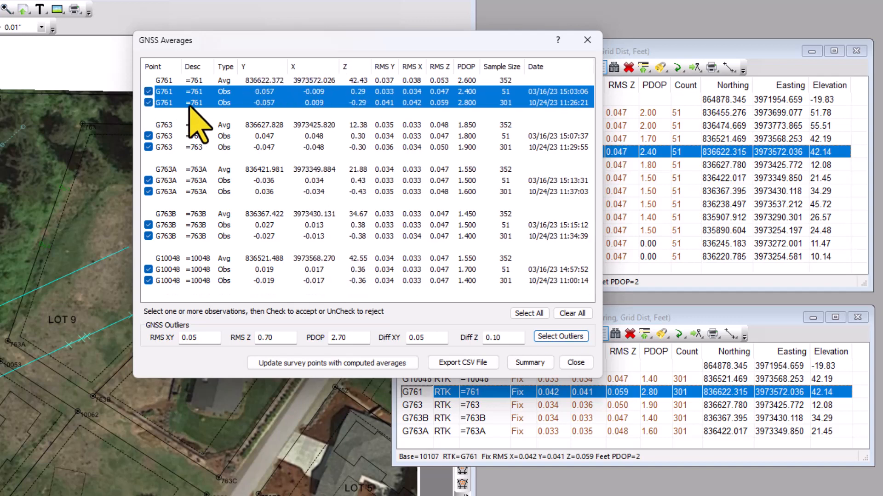
# Try rejecting only the 10/24/23 G761 observation, then accept it again
pyautogui.click(168, 92)
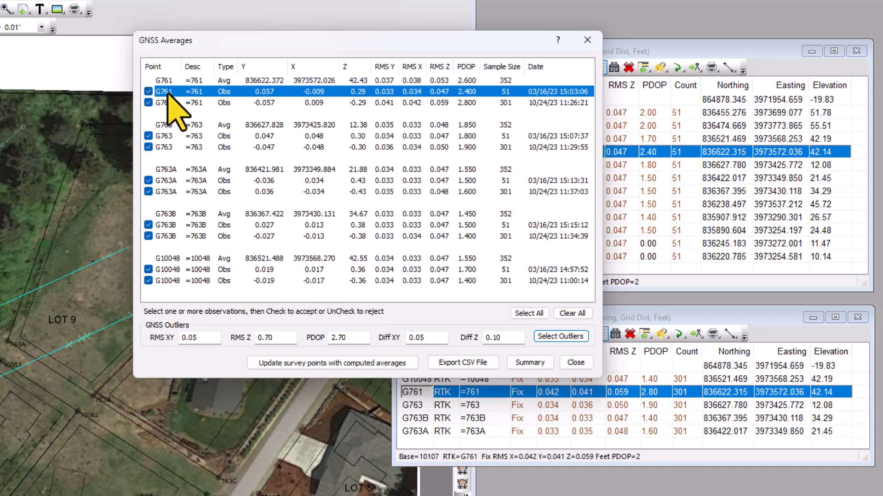
pyautogui.click(148, 103)
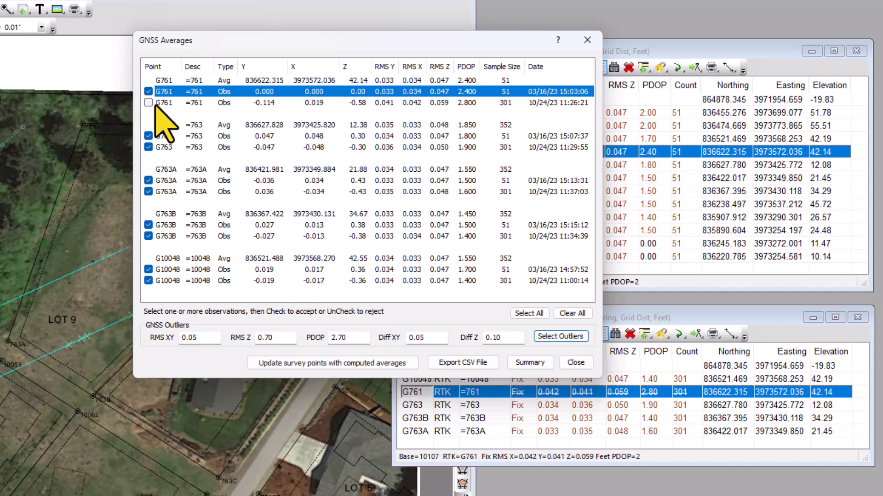
pyautogui.click(148, 103)
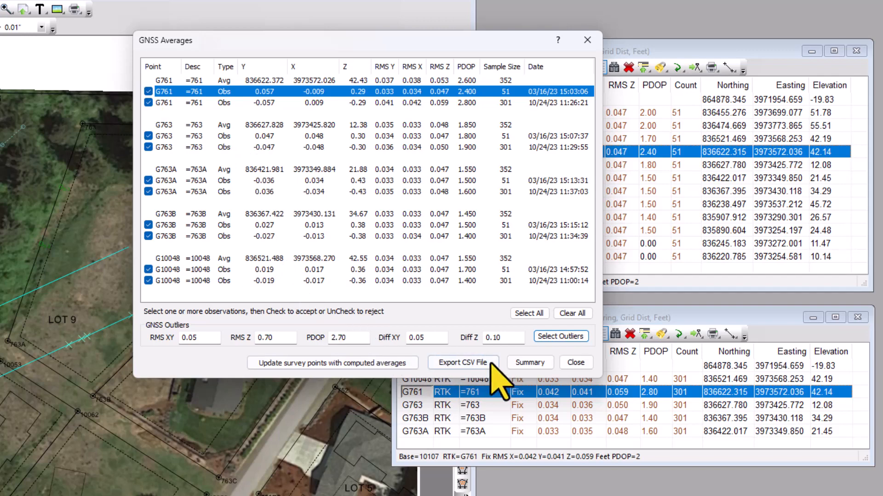
# Close the GNSS Averages and inspect the GNSS Limits in Program Settings, cancelling without changes
pyautogui.click(575, 363)
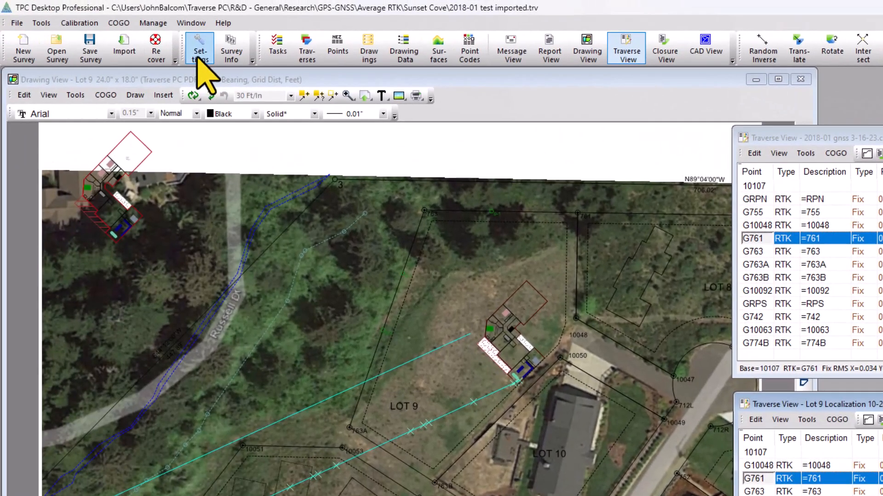
pyautogui.click(198, 51)
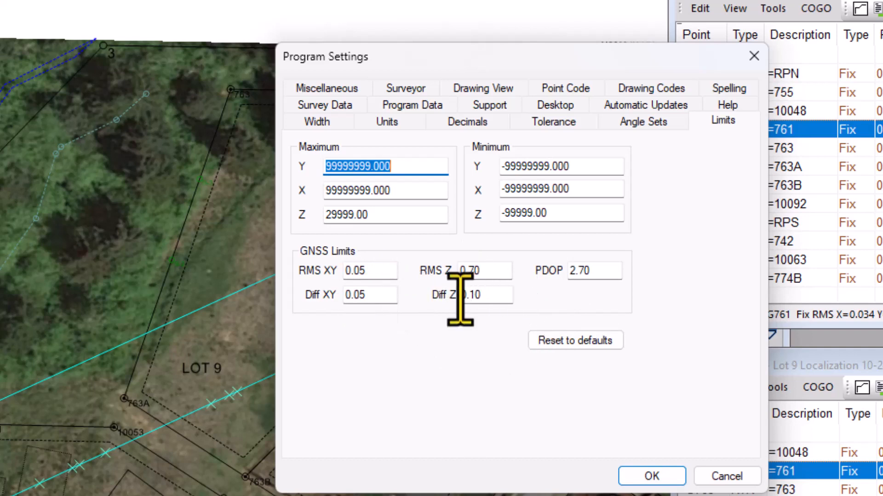
pyautogui.click(726, 477)
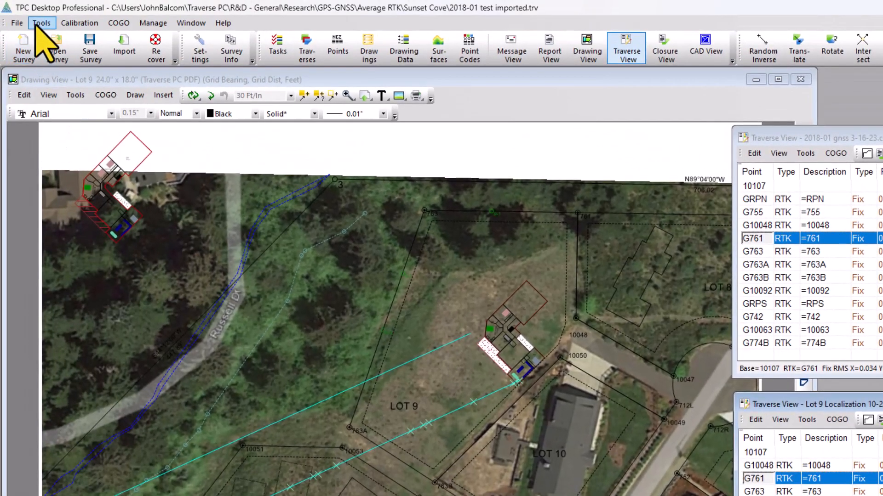
# Rerun GNSS Averages on the entire Lot 9 Localization 10-24-23.csv traverse and select the outlier observations
pyautogui.click(41, 22)
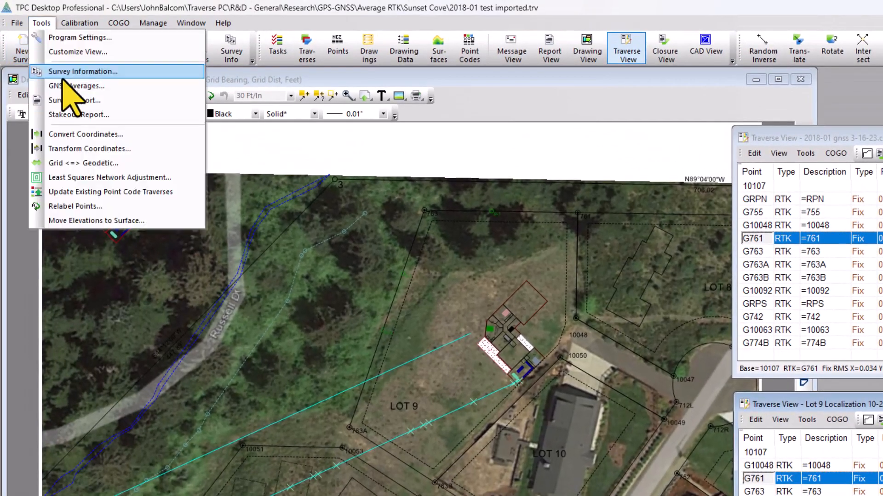
pyautogui.click(63, 86)
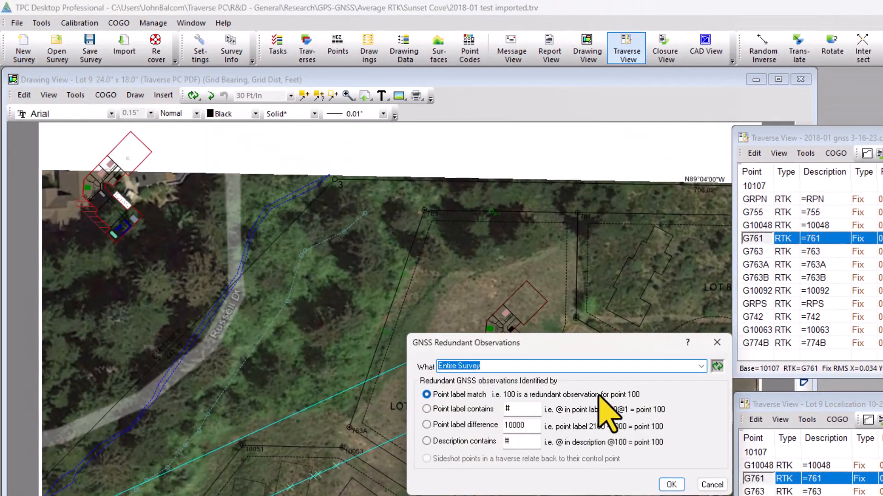
pyautogui.click(701, 367)
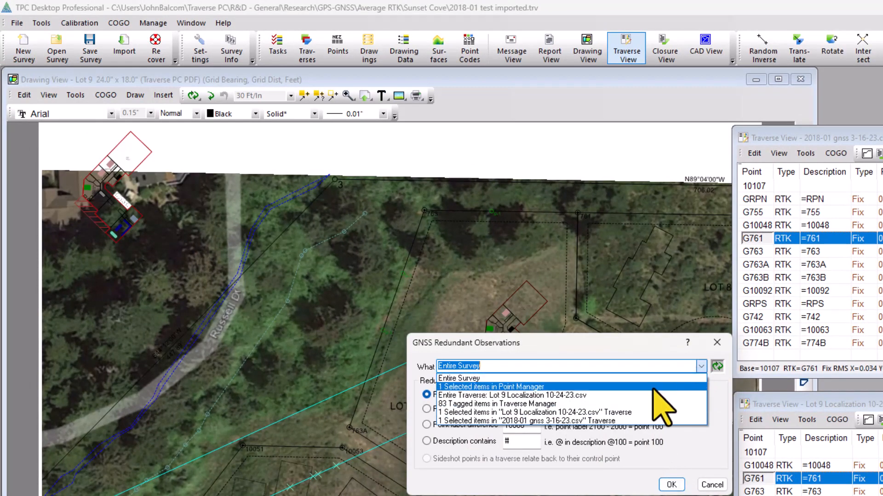
pyautogui.click(558, 395)
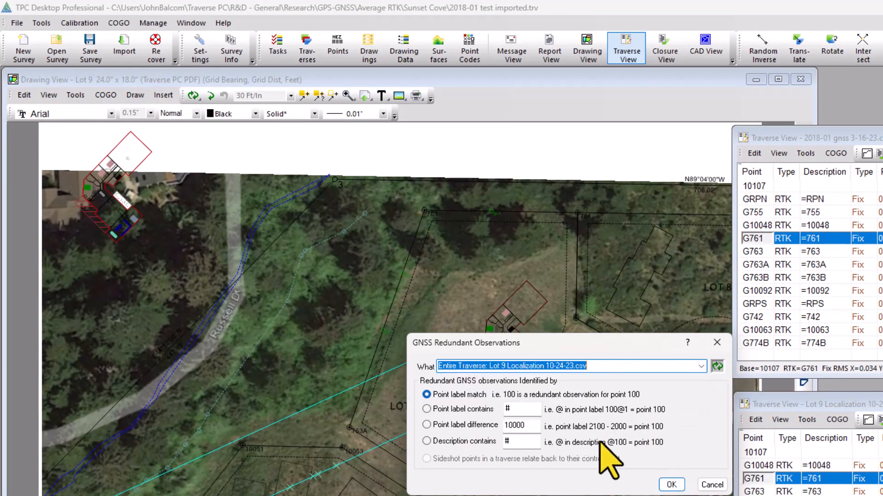
pyautogui.click(671, 485)
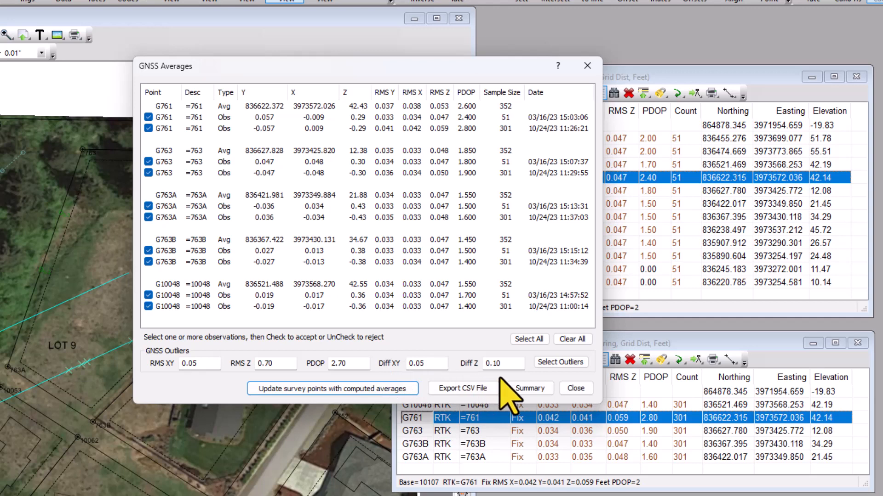
pyautogui.click(560, 362)
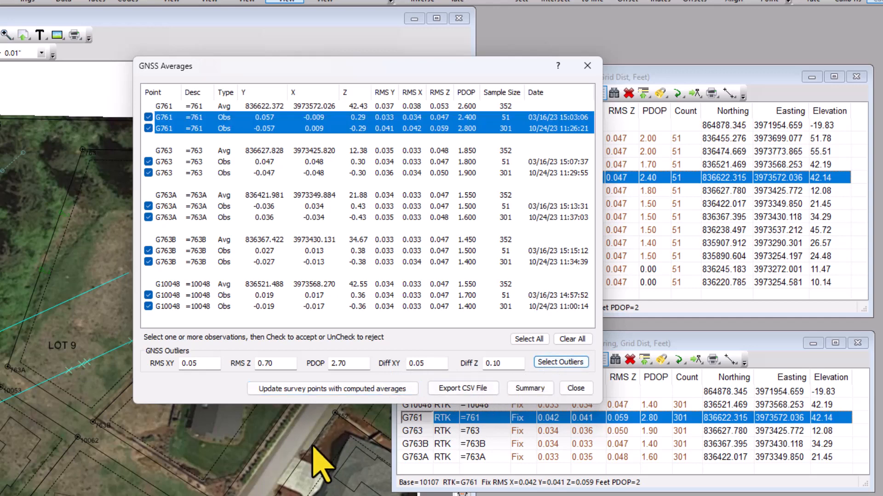